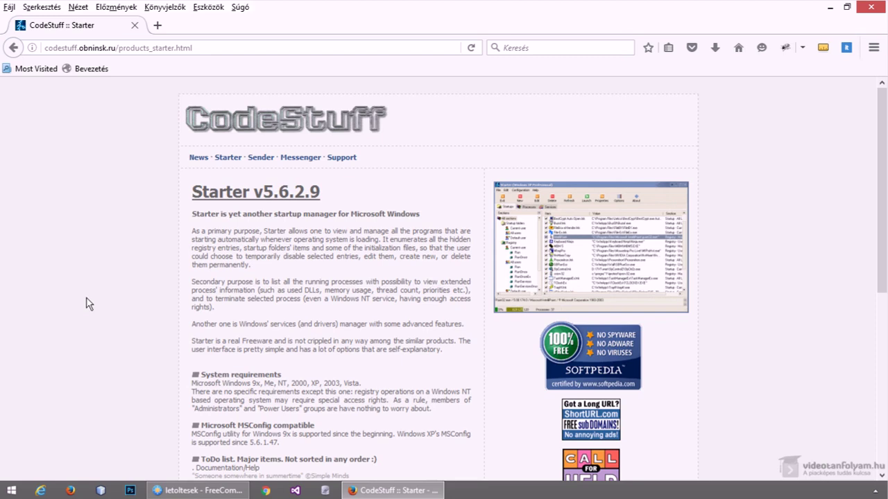
Step: Download the application-only Starter.zip from the CodeStuff Starter page and save the file
click(232, 49)
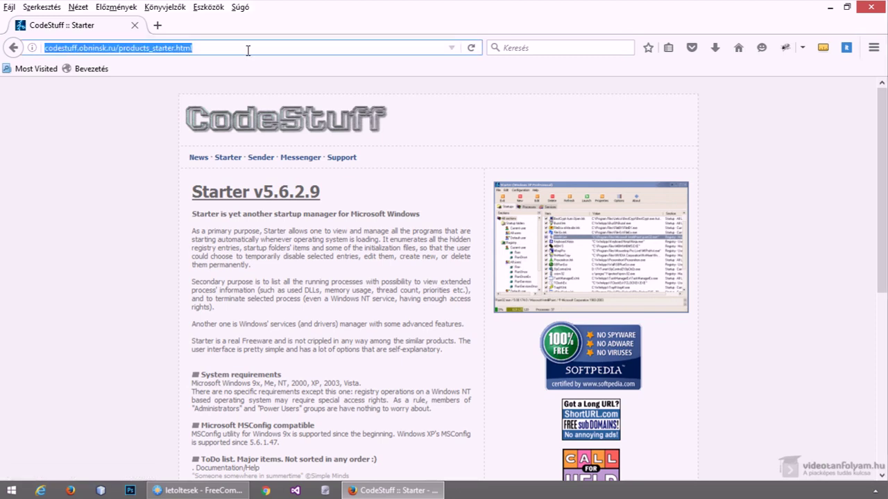
click(134, 188)
scroll(135, 188, down, 4)
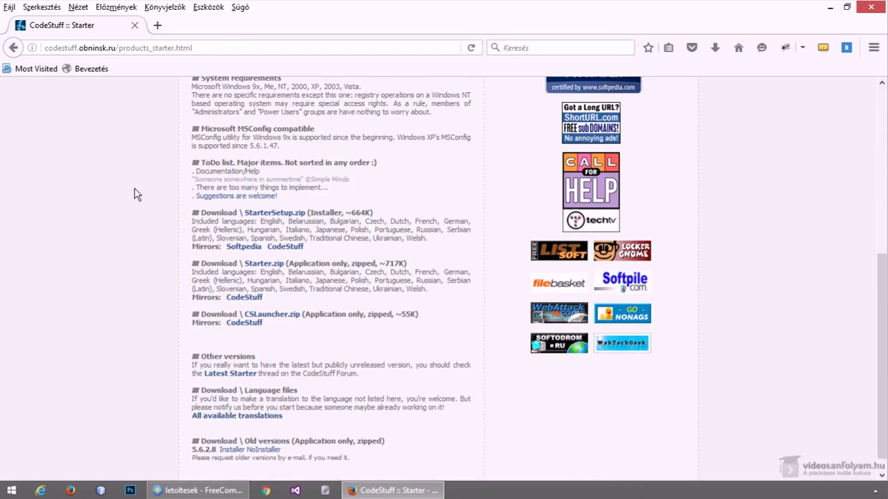
scroll(134, 194, down, 1)
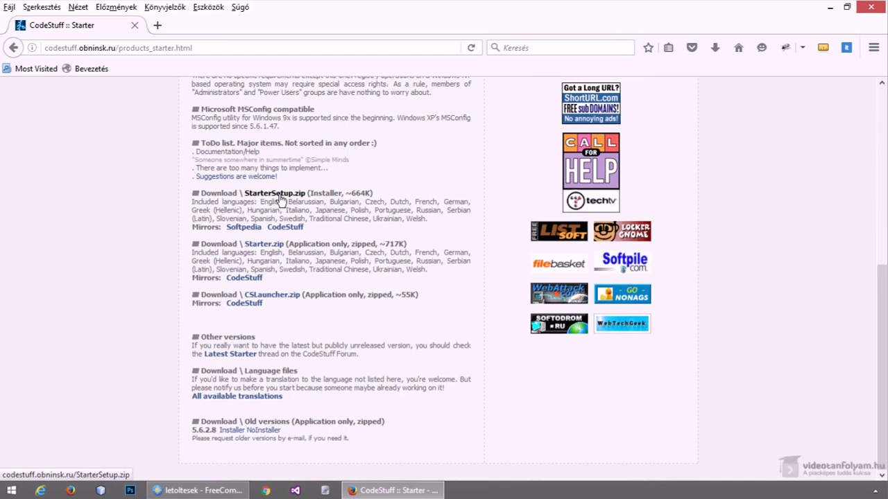
click(267, 246)
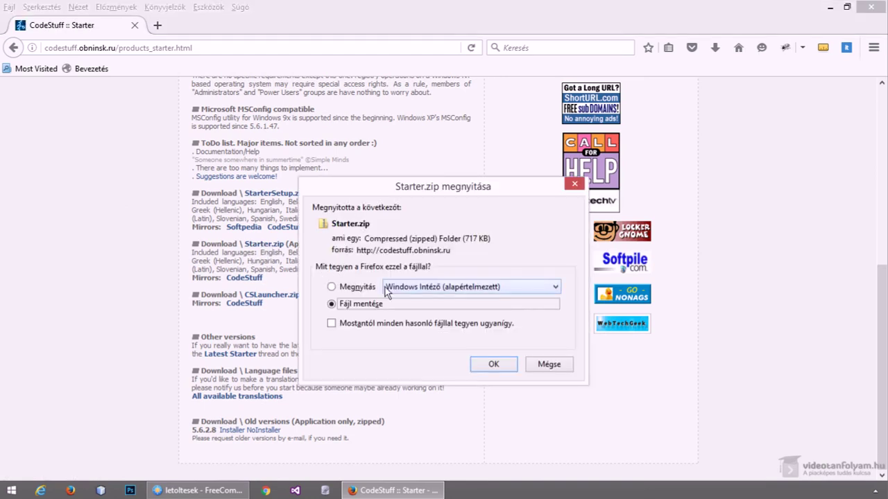
click(489, 363)
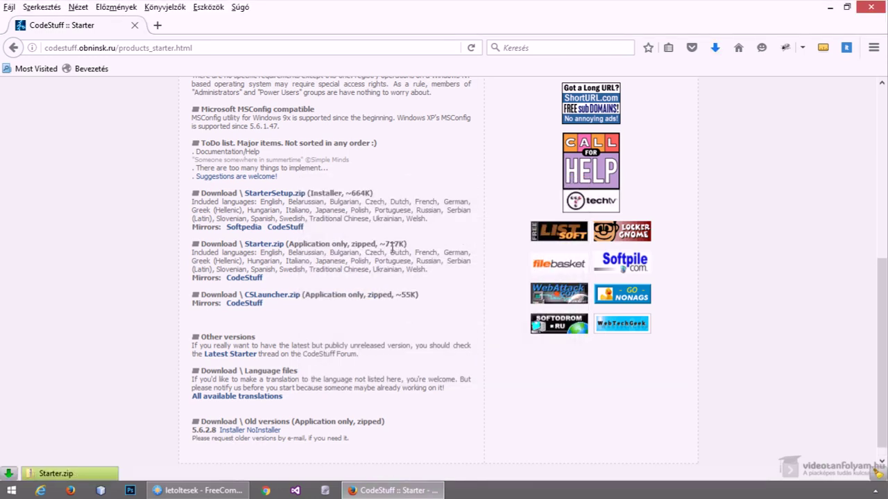
Step: In FreeCommander, open Starter.zip in one pane, and create and enter a folder named starter in C:\letoltesek in the other
click(201, 490)
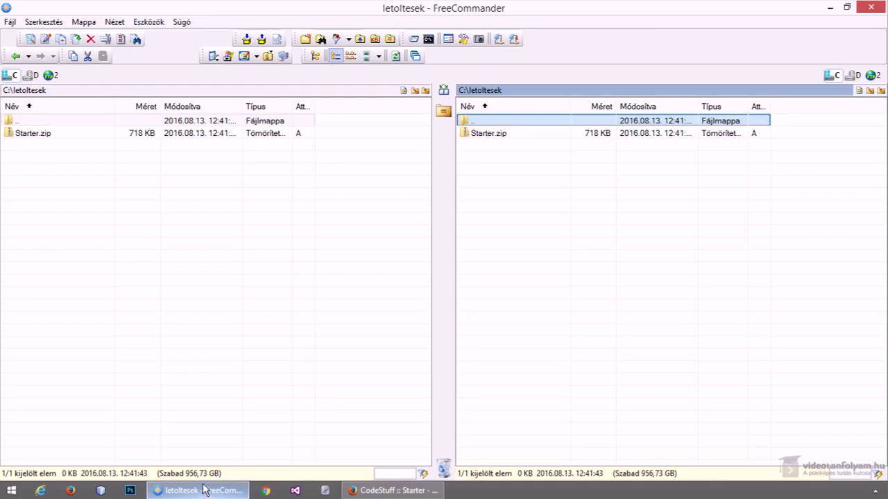
double_click(34, 136)
click(496, 166)
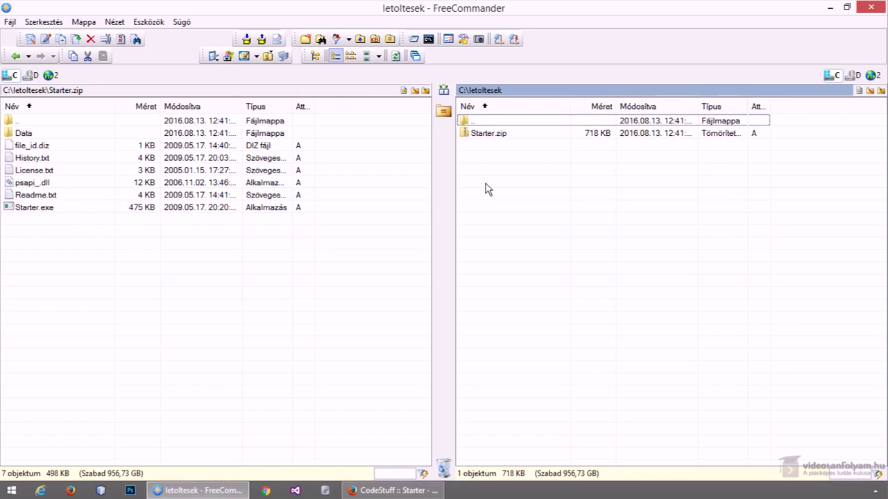
key(F7)
text(sta)
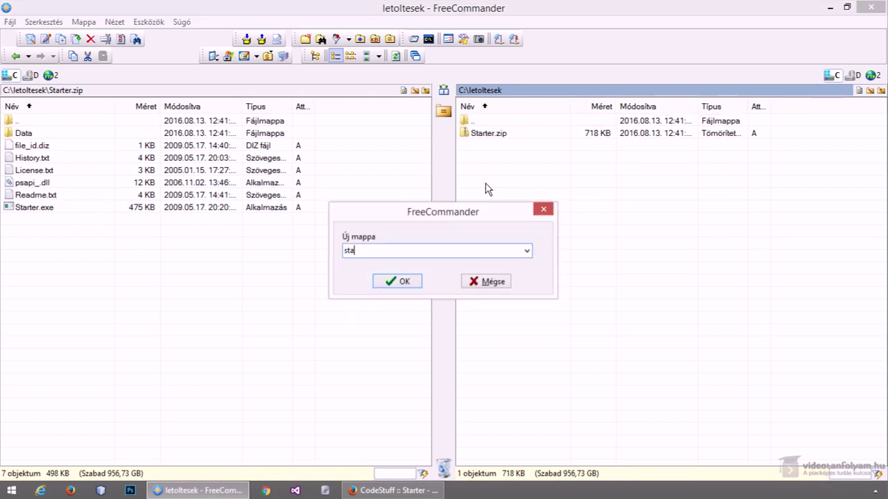
text(rter)
key(Return)
key(Return)
Step: Extract the entire contents of Starter.zip, from the Data folder through Starter.exe, into C:\letoltesek\starter
key(Tab)
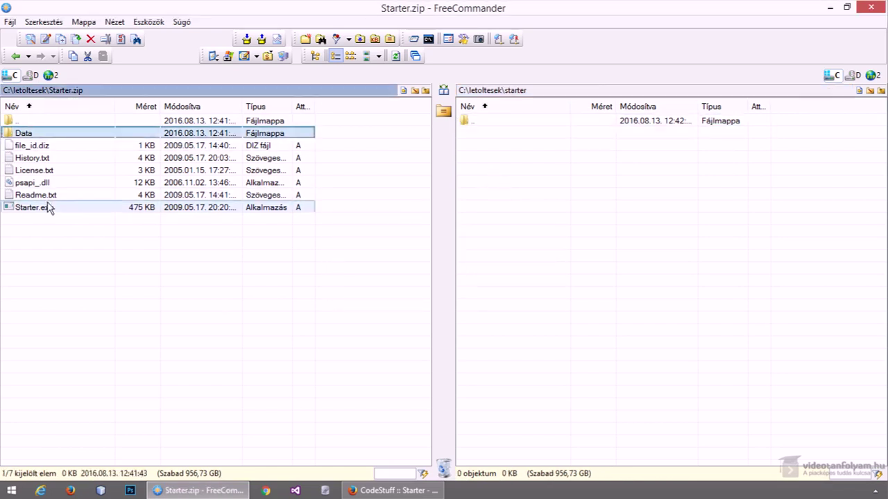
shift+click(77, 208)
key(F5)
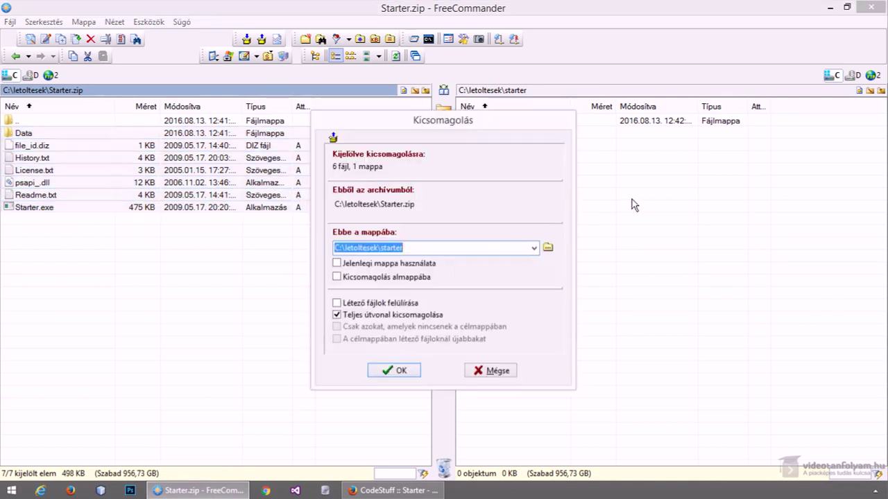
key(Return)
Step: Launch Starter.exe from the extracted starter folder
click(525, 158)
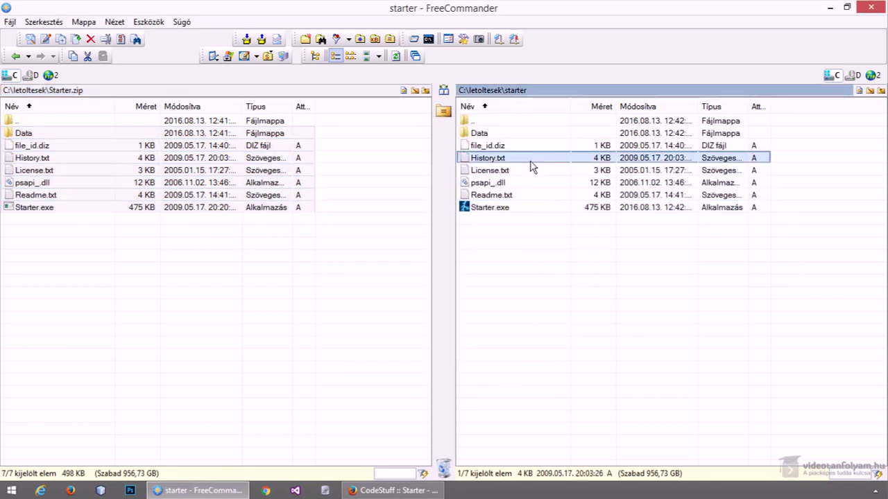
click(524, 207)
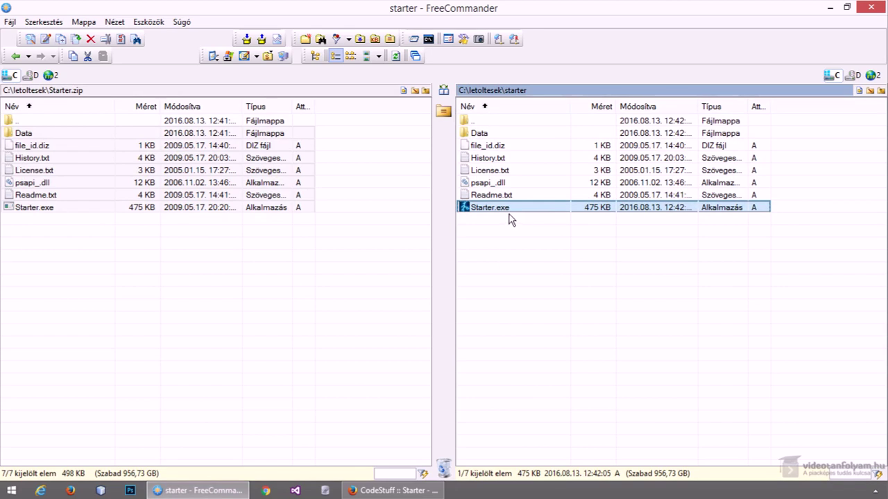
double_click(509, 210)
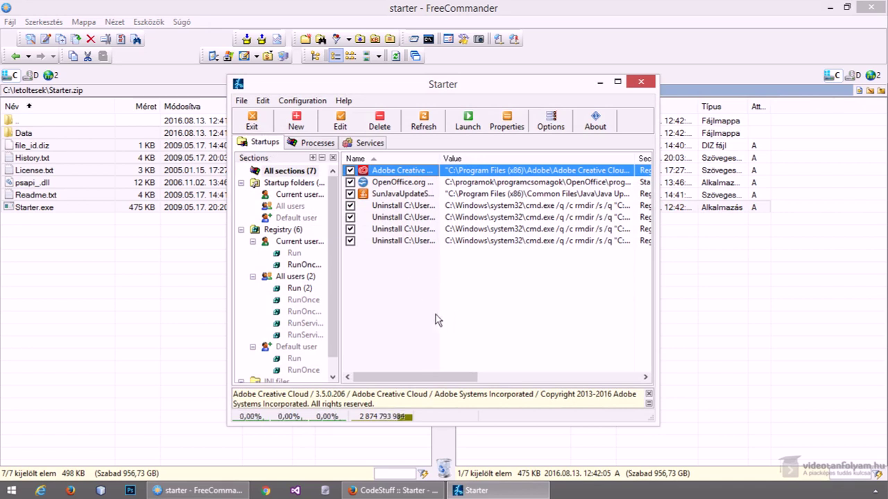
Step: Try to disable the OneDrive amd64 uninstall startup entry, then decline the confirmation
click(351, 230)
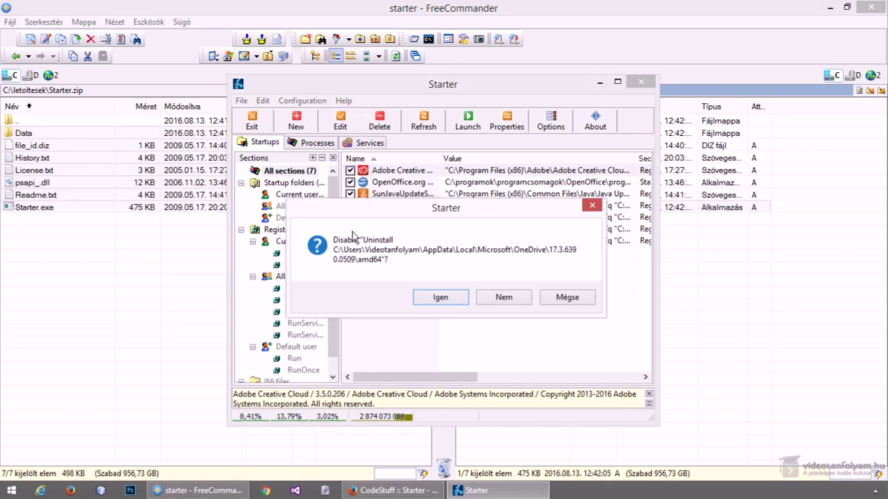
click(517, 304)
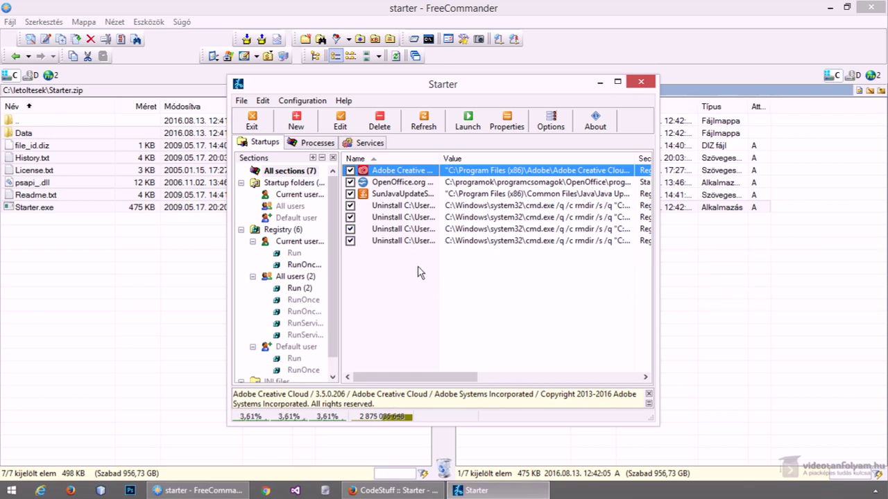
Step: Change Starter's interface language to Hungarian in the program options
click(303, 100)
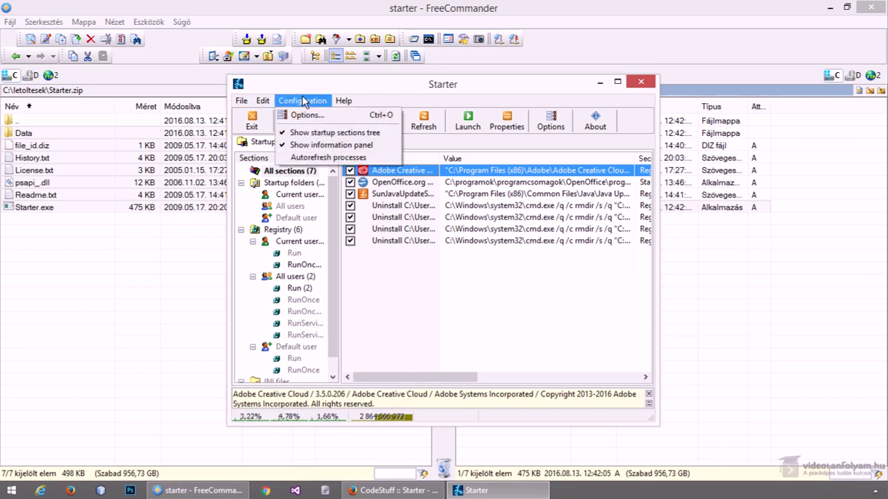
click(307, 115)
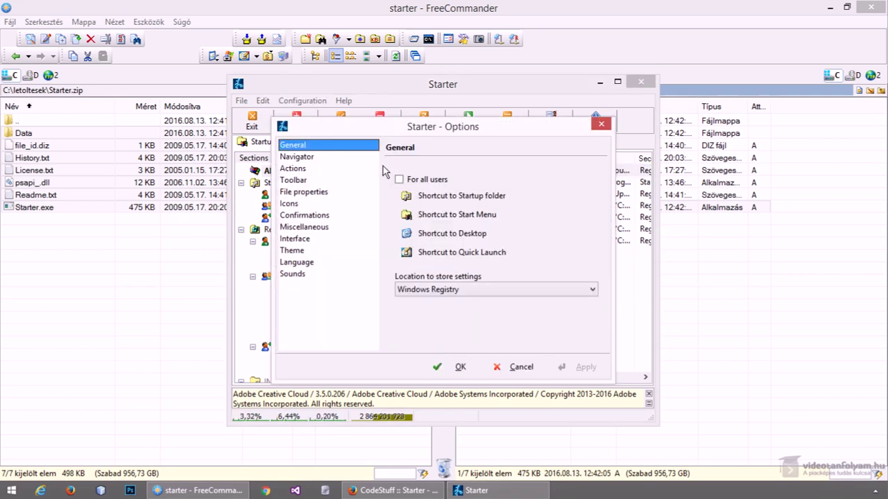
click(316, 263)
key(h)
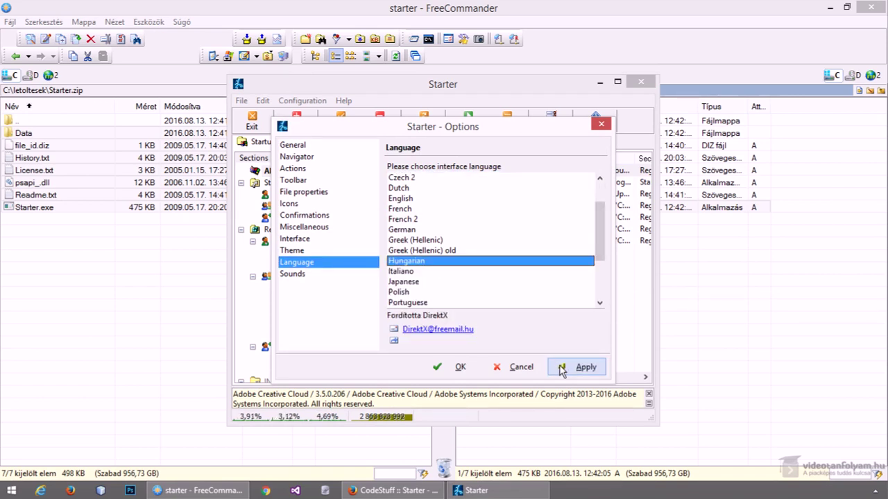
click(458, 367)
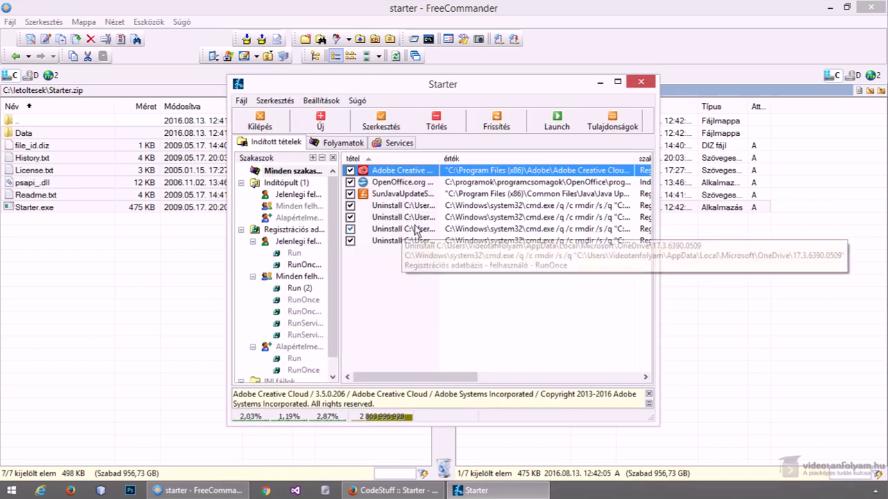
Step: Maximize the Starter window, widen the value column of the startup list, and select the Adobe Creative Cloud entry
click(617, 82)
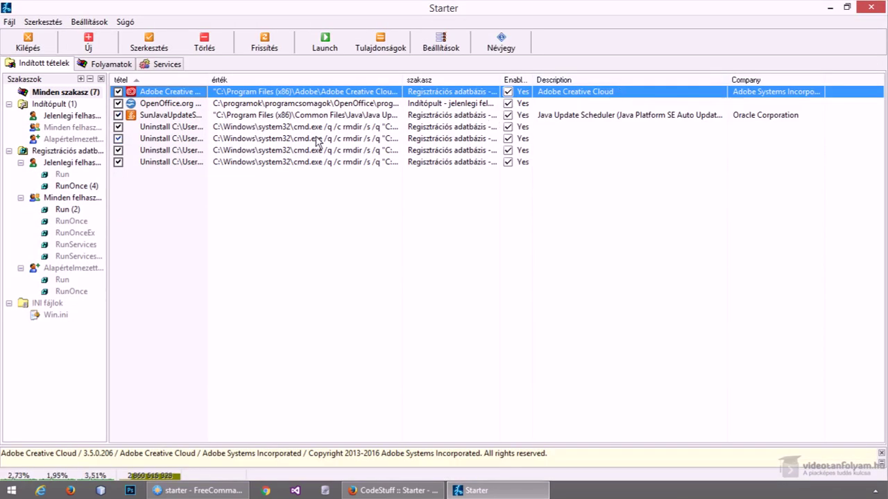
click(567, 115)
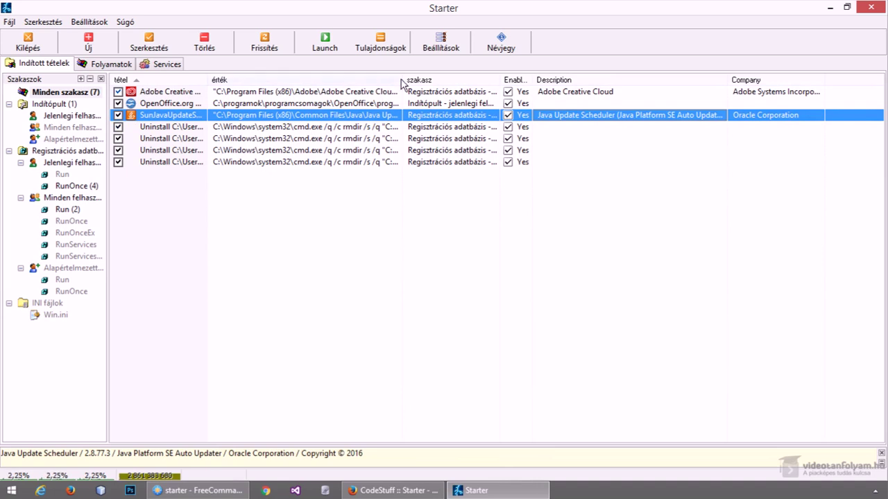
drag(405, 79, 530, 79)
click(560, 91)
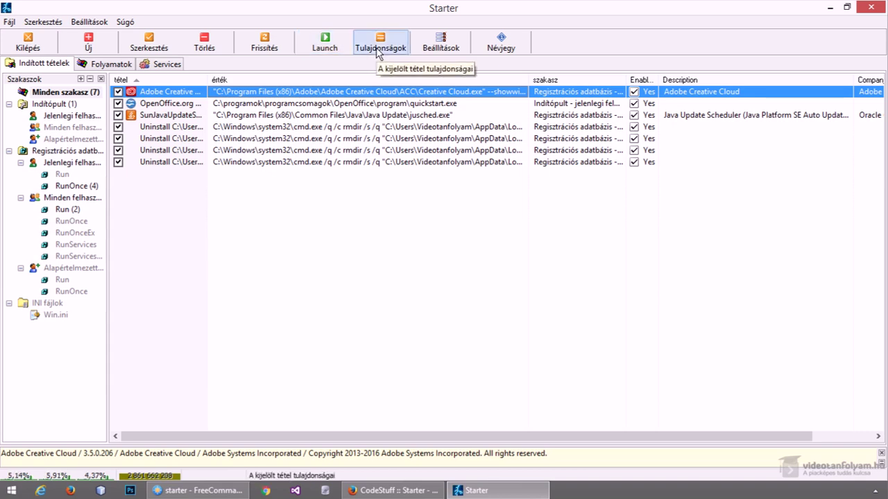
Step: Look through the list of Windows services, then return to the list of startup items
click(158, 64)
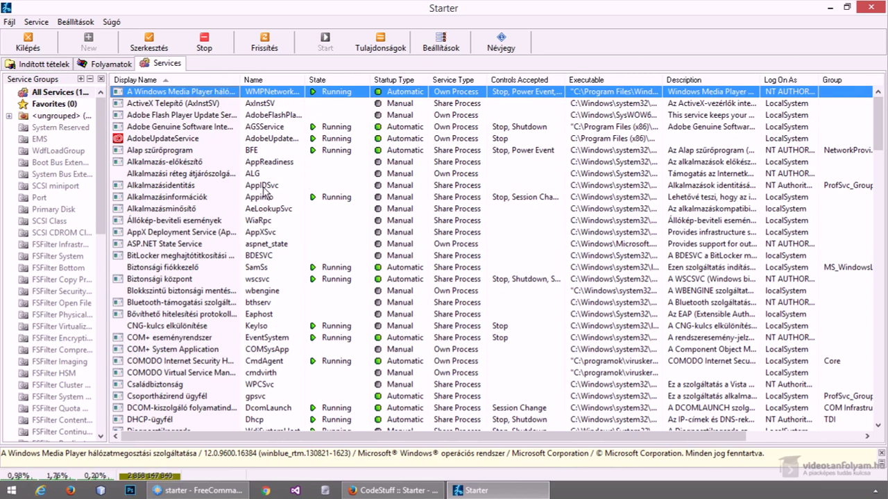
mouse_move(216, 168)
click(53, 64)
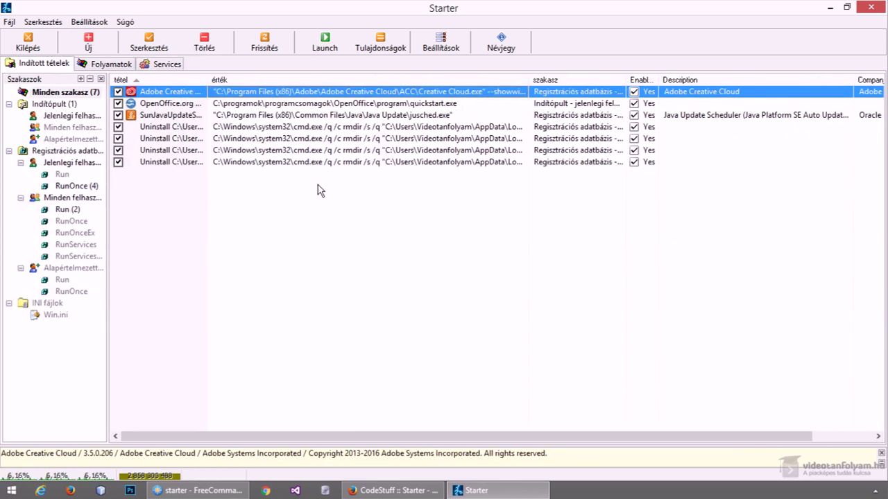
Step: Begin a new startup item and name it Freecommander
click(89, 48)
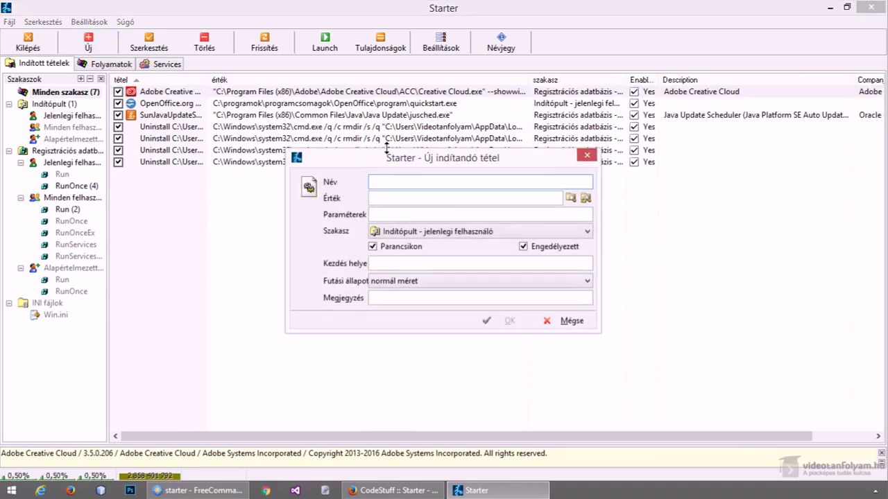
text(Freecommnande)
click(411, 181)
key(BackSpace)
click(429, 195)
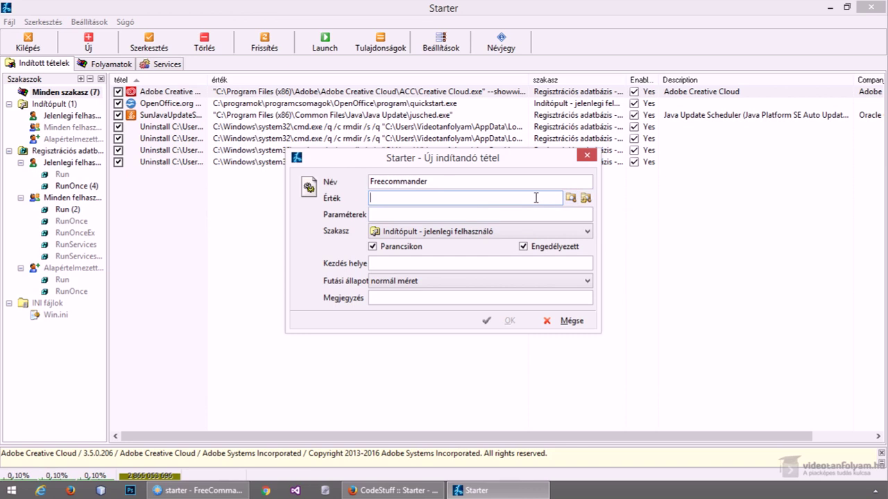
click(453, 183)
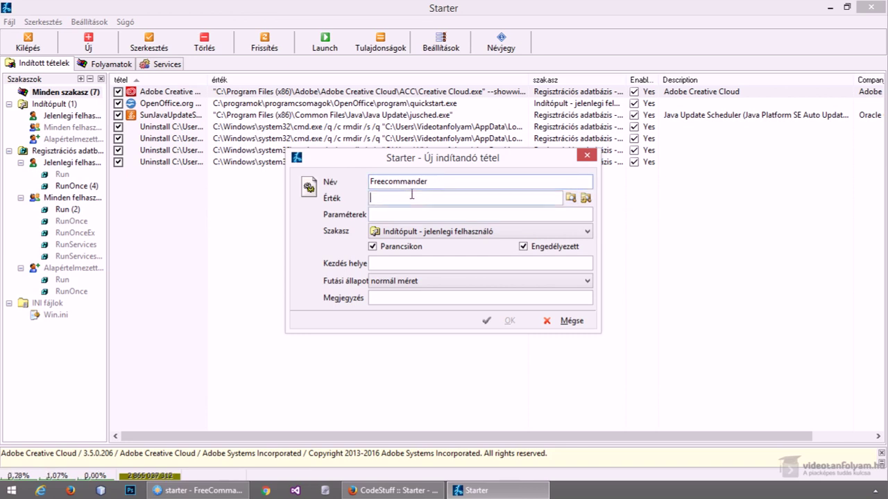
Step: Set the new item's value to FreeCommander.exe in the C:\programok\rendszer\FreeCommander folder
click(571, 198)
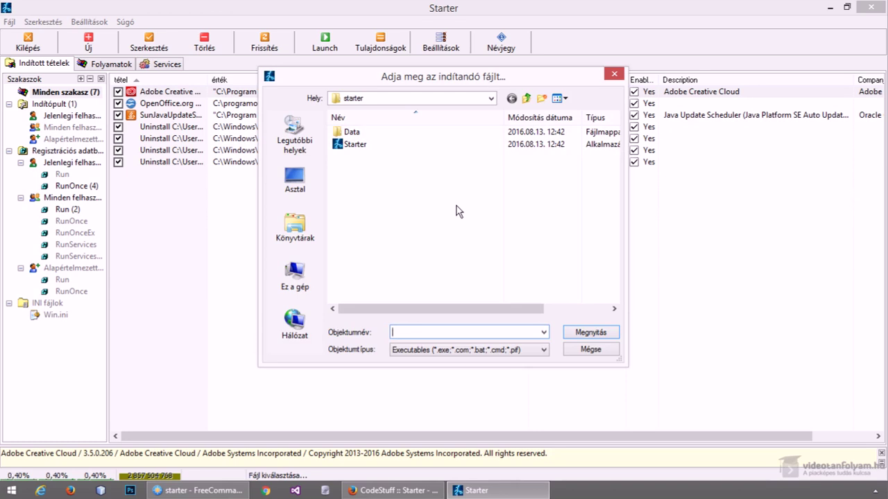
key(BackSpace)
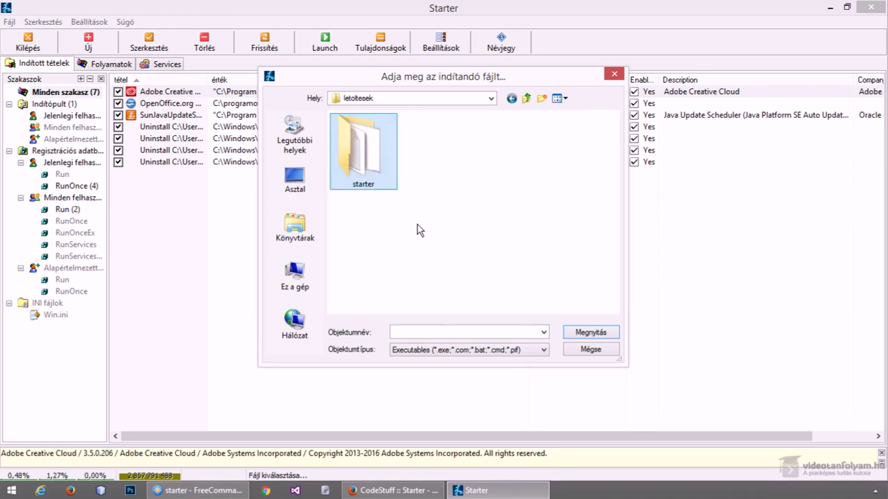
key(BackSpace)
key(alt+Left)
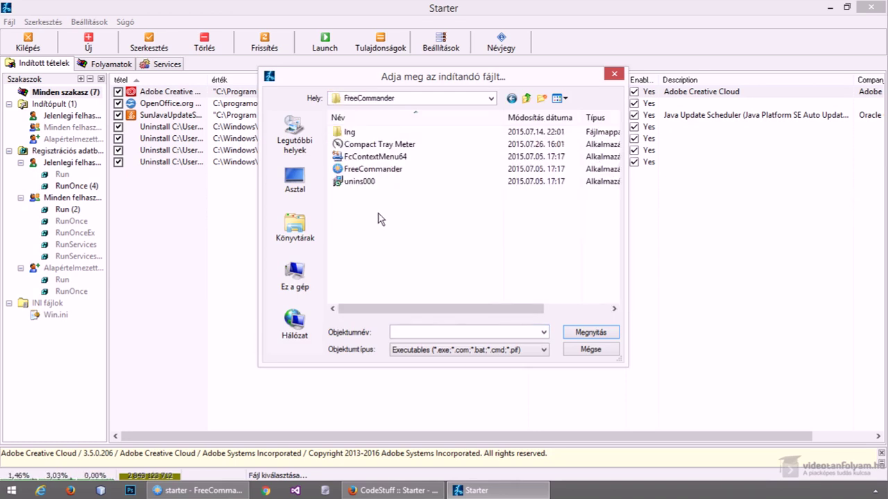
text(fr)
key(Return)
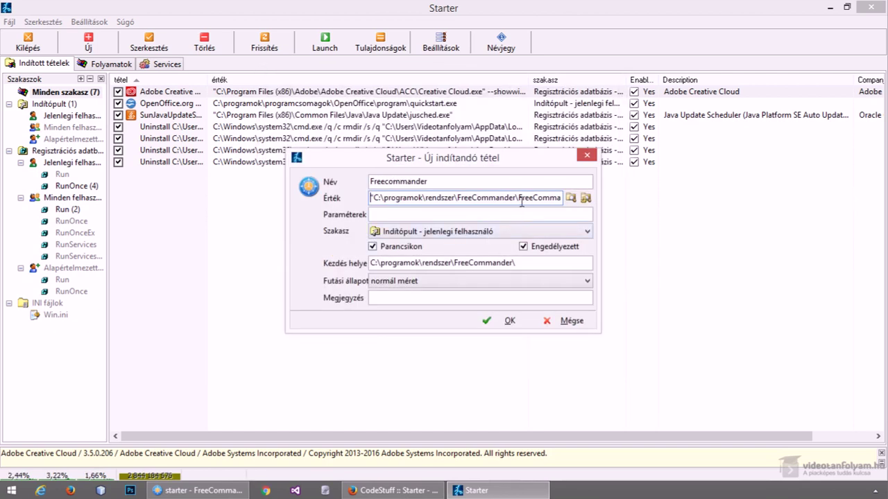
Step: Check the item's program path and start location, save the new startup item, and select it in the list
drag(520, 204, 656, 202)
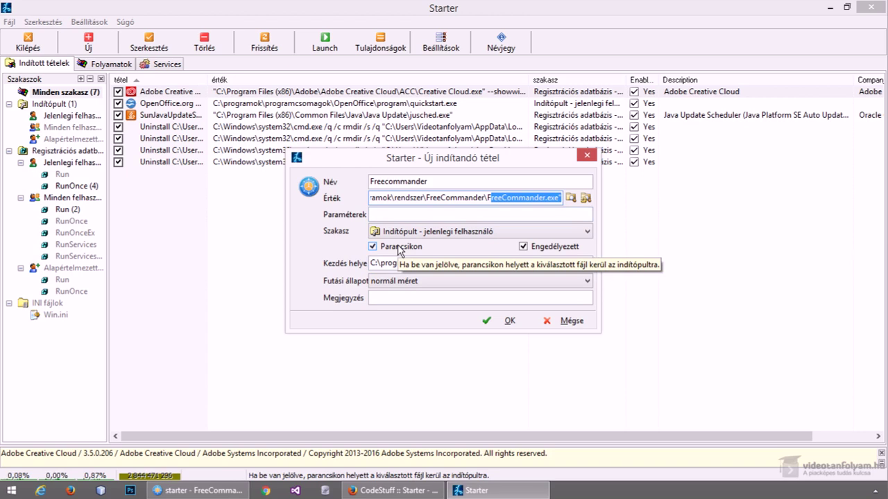
click(452, 264)
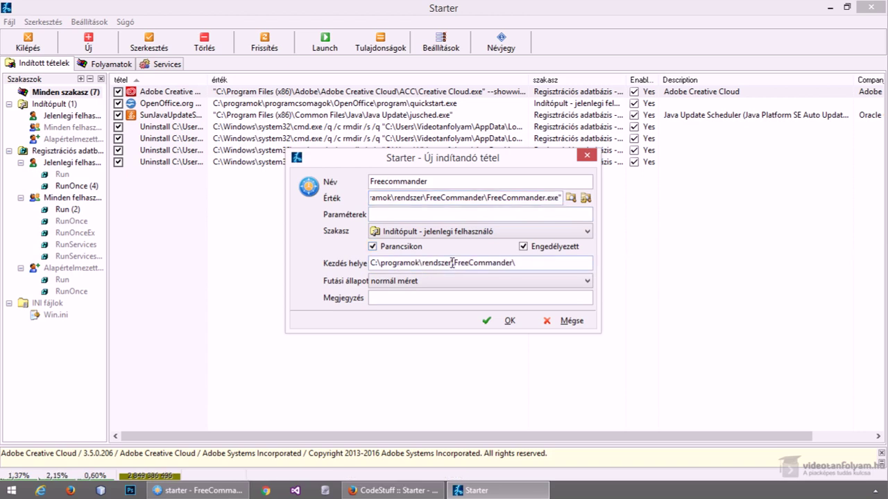
click(508, 321)
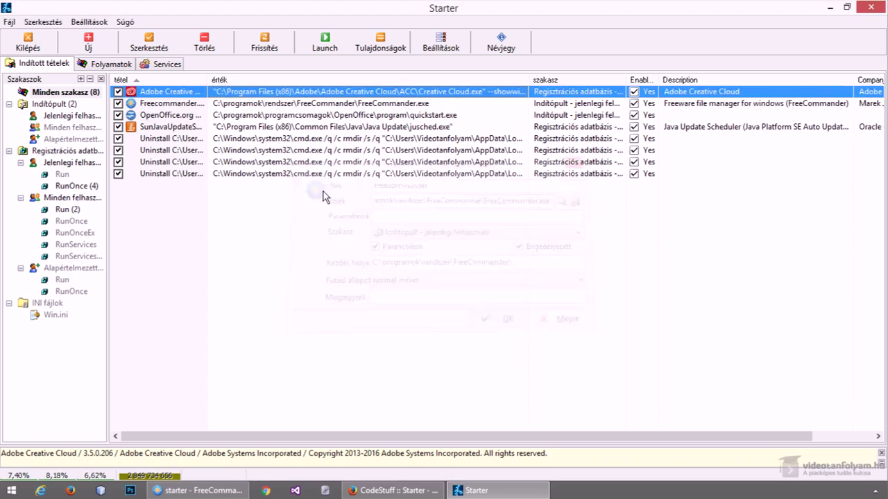
click(351, 106)
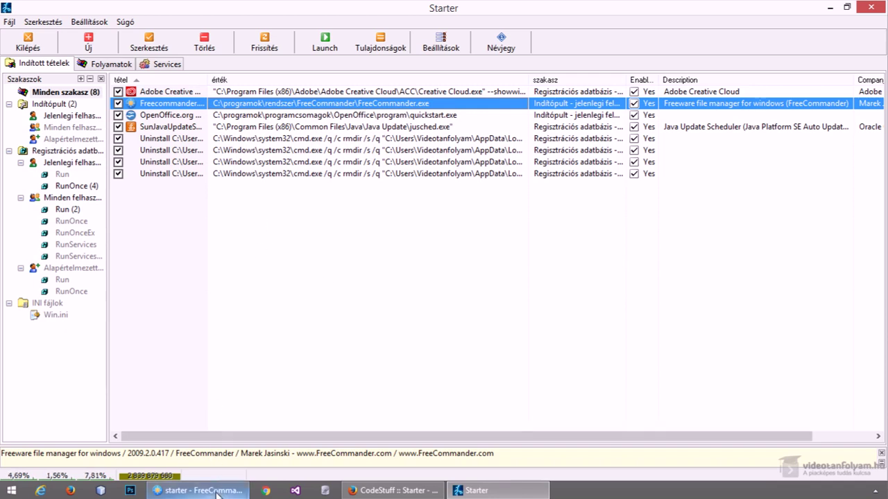
Step: Ask to delete the Freecommander startup item, but decline the deletion
click(205, 46)
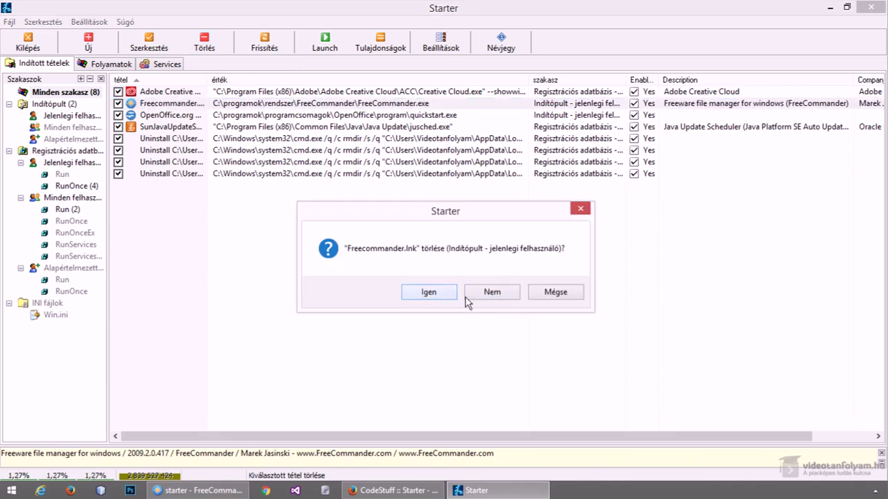
click(510, 295)
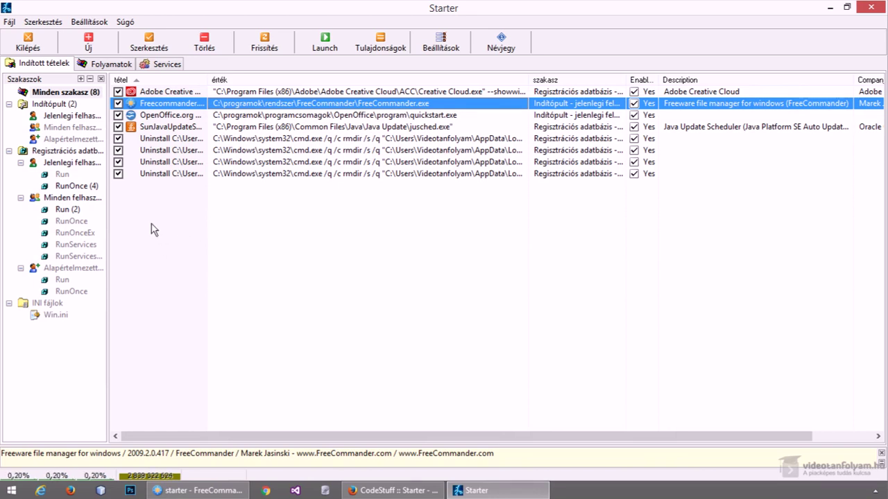
Step: Disable the Freecommander startup item and enable it again, approving both changes
click(118, 103)
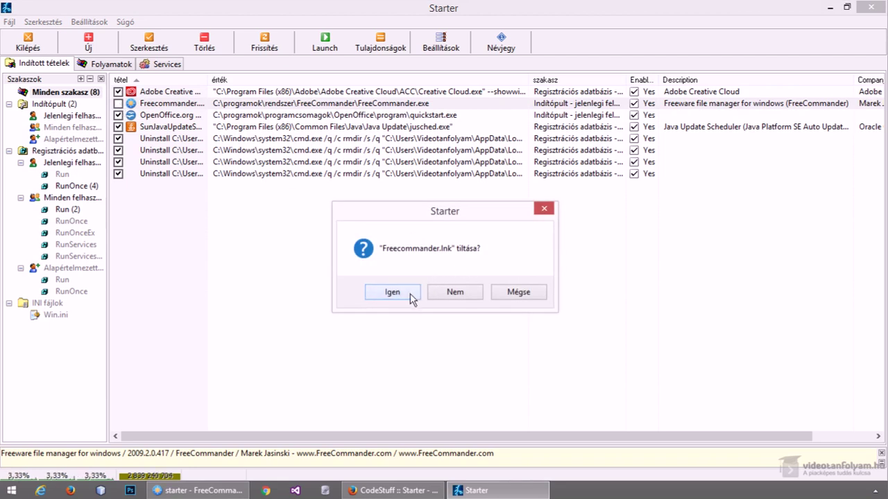
click(393, 292)
click(118, 103)
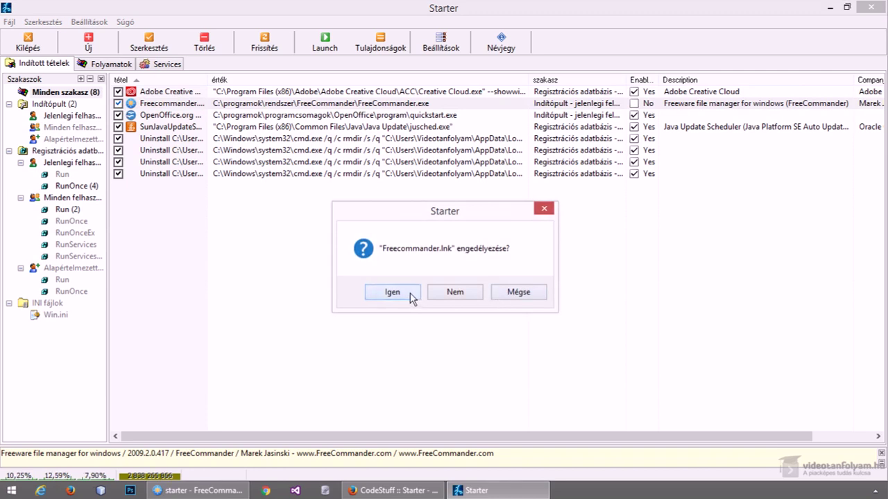
click(410, 294)
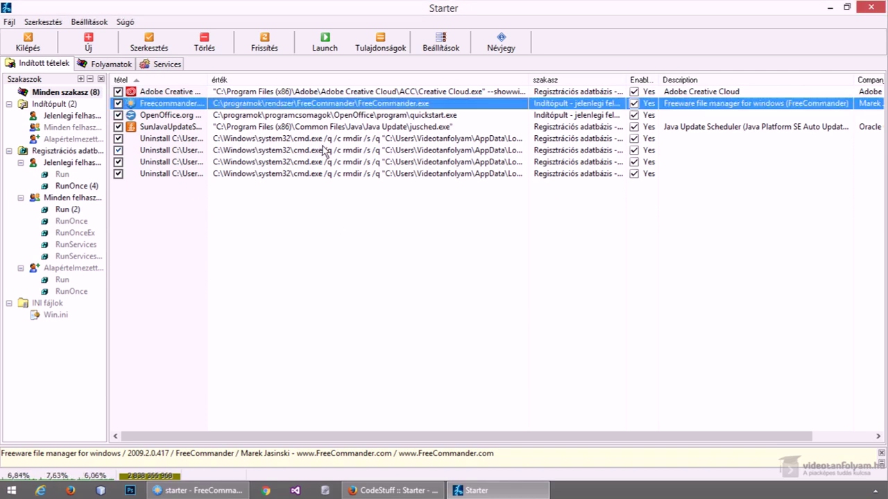
Step: View the list of Windows services briefly and return to the startup items
click(170, 64)
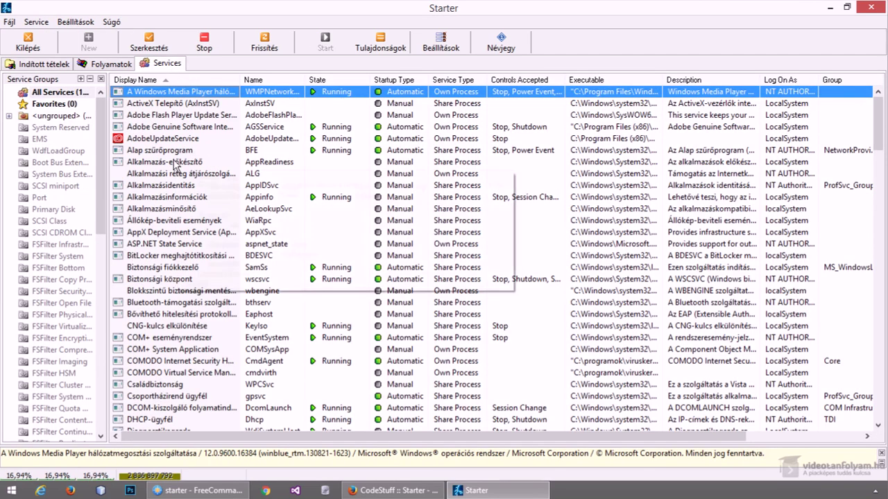
click(61, 69)
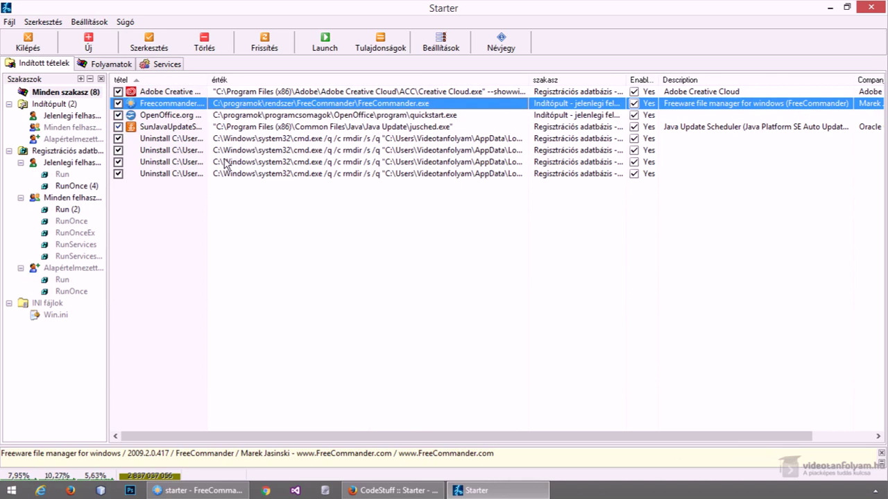